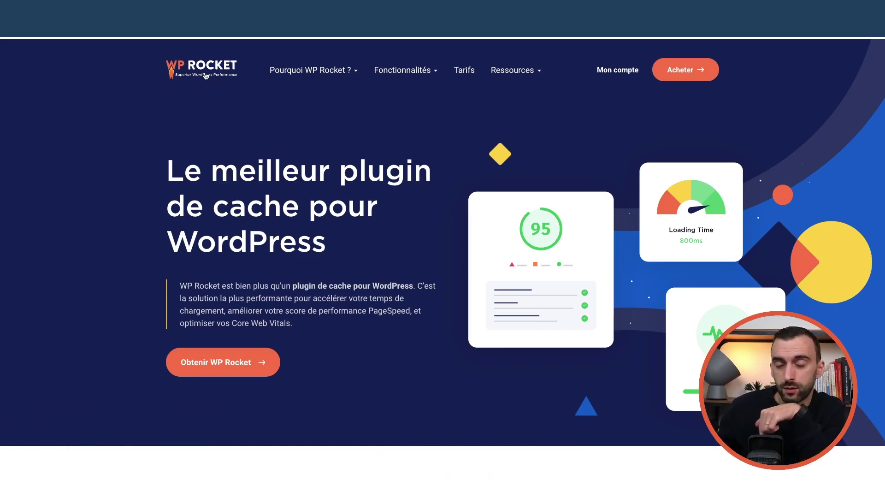
Step: Open the WP Rocket licence plans, display their prices in euros and review the refund guarantee
{"action": "left_click", "coordinate": [240, 363]}
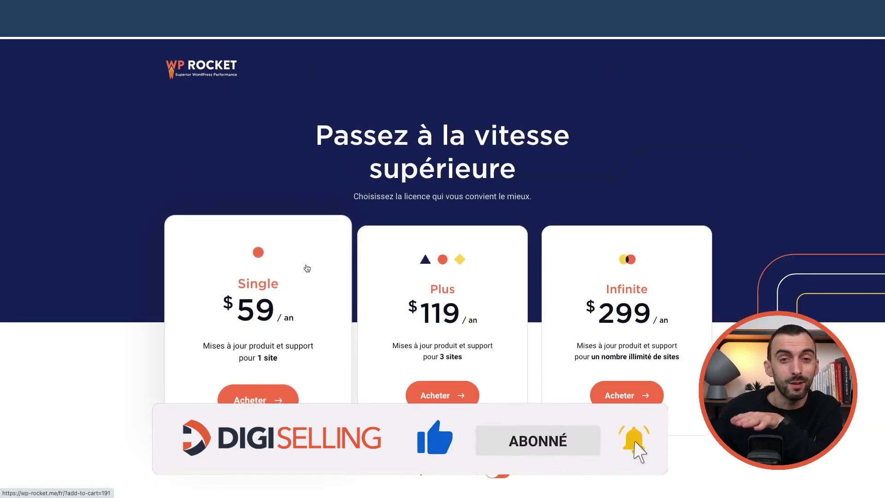
{"action": "scroll", "coordinate": [321, 266], "scroll_direction": "down", "scroll_amount": 2}
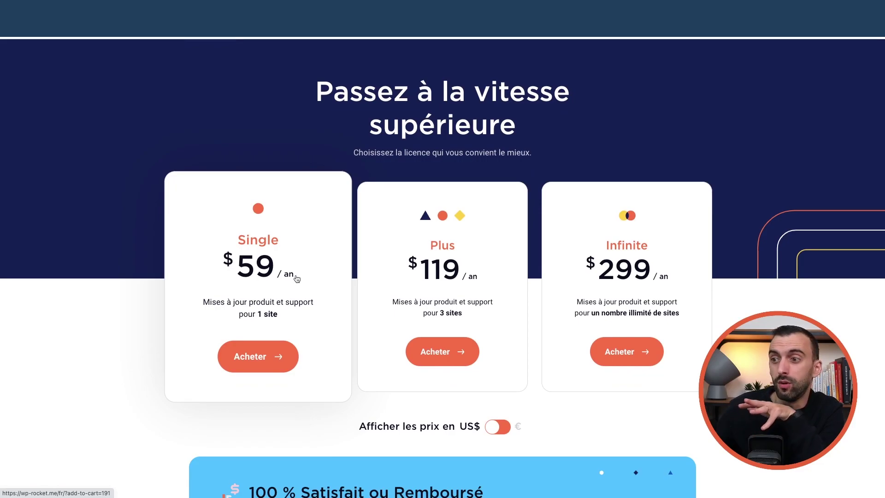
{"action": "scroll", "coordinate": [290, 276], "scroll_direction": "down", "scroll_amount": 1}
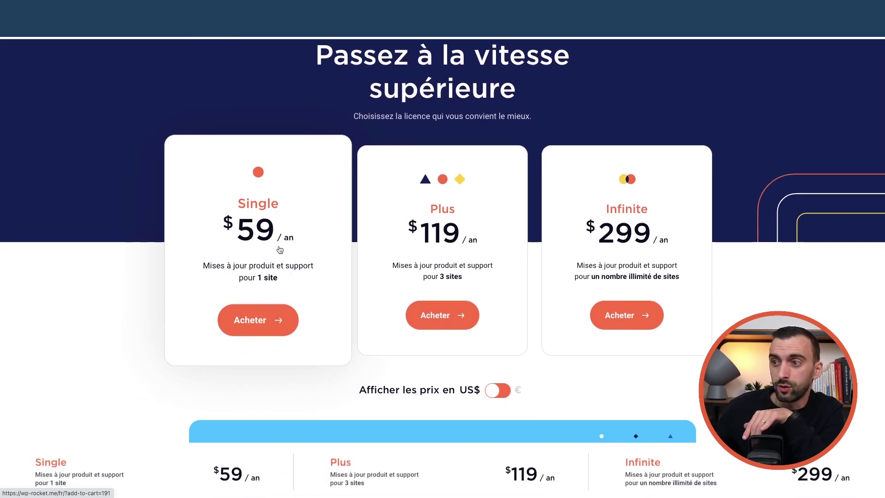
{"action": "scroll", "coordinate": [280, 249], "scroll_direction": "down", "scroll_amount": 1}
{"action": "left_click", "coordinate": [500, 374]}
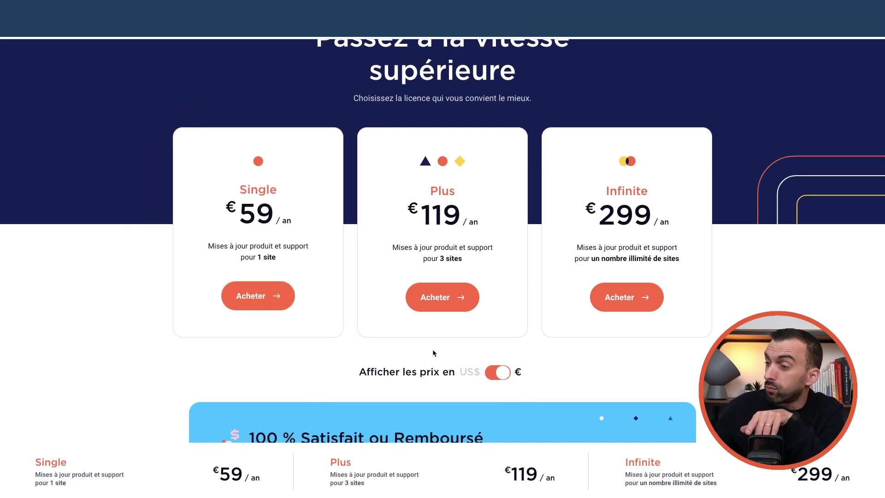
{"action": "scroll", "coordinate": [343, 310], "scroll_direction": "down", "scroll_amount": 3}
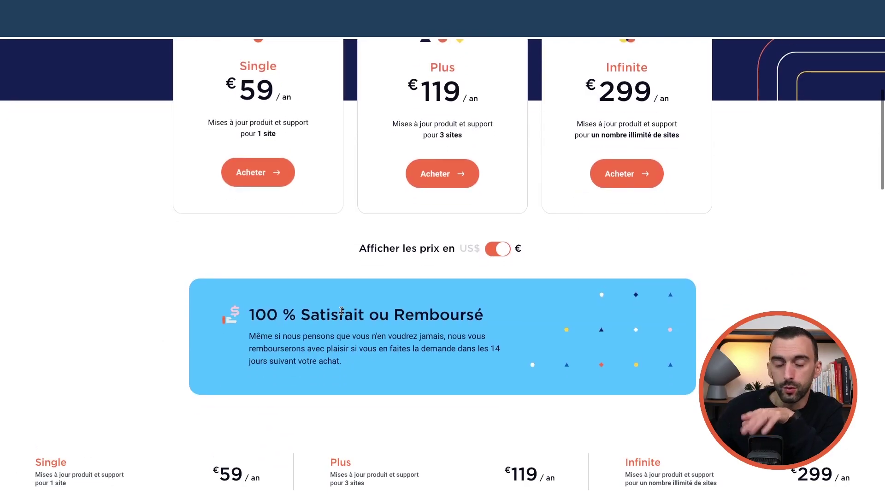
{"action": "scroll", "coordinate": [341, 310], "scroll_direction": "down", "scroll_amount": 1}
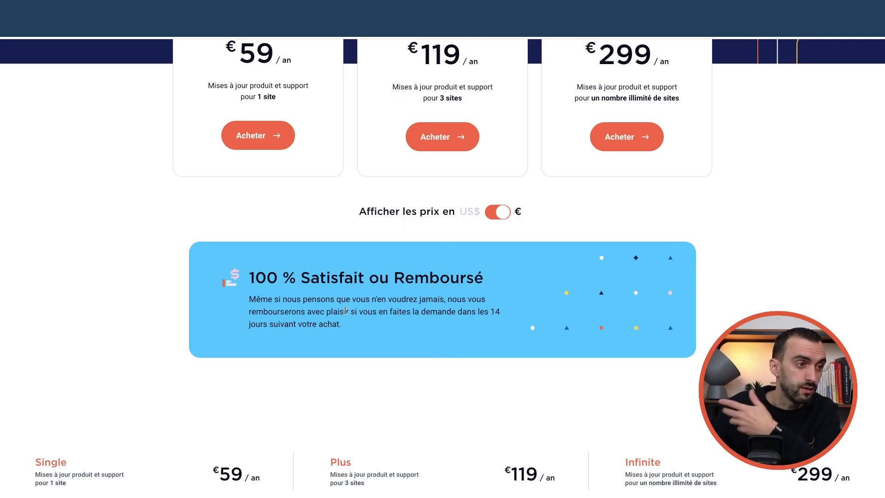
{"action": "scroll", "coordinate": [321, 272], "scroll_direction": "up", "scroll_amount": 2}
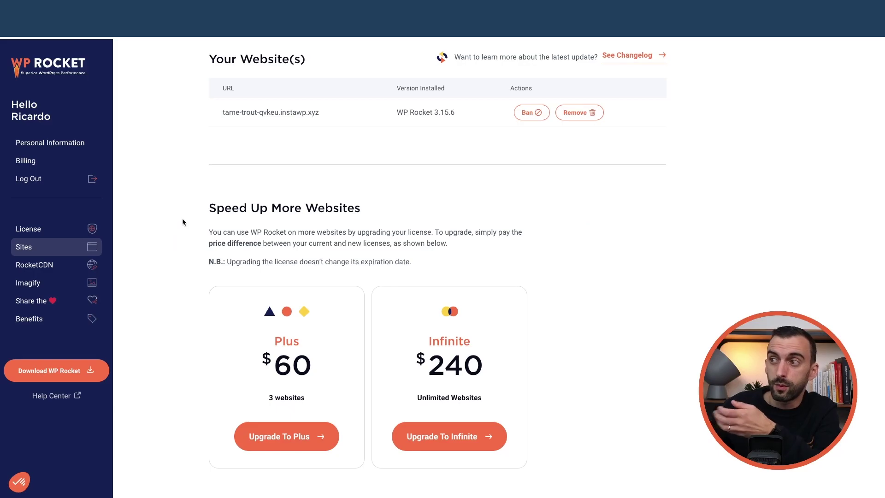
Step: Remove tame-trout-qvkeu.instawp.xyz from the websites registered in the WP Rocket account
{"action": "left_click", "coordinate": [586, 114]}
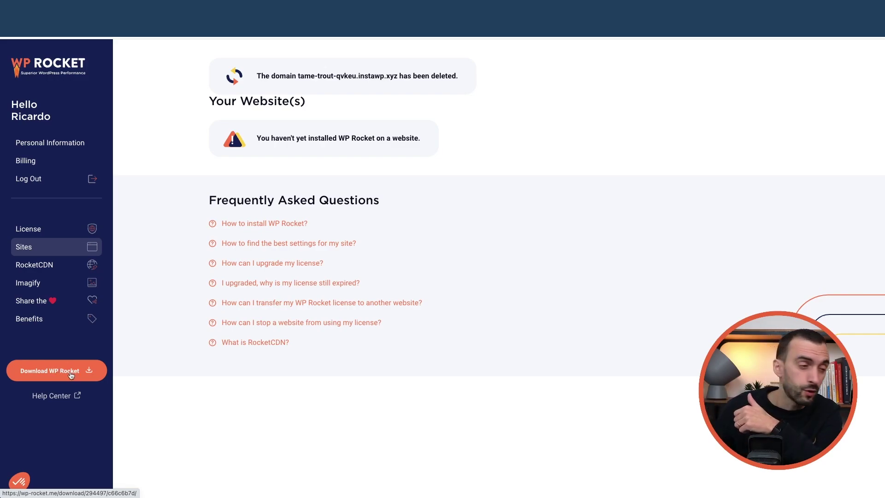
Step: Switch to PageSpeed Insights and compare the site's desktop and mobile performance reports
{"action": "left_click", "coordinate": [383, 18]}
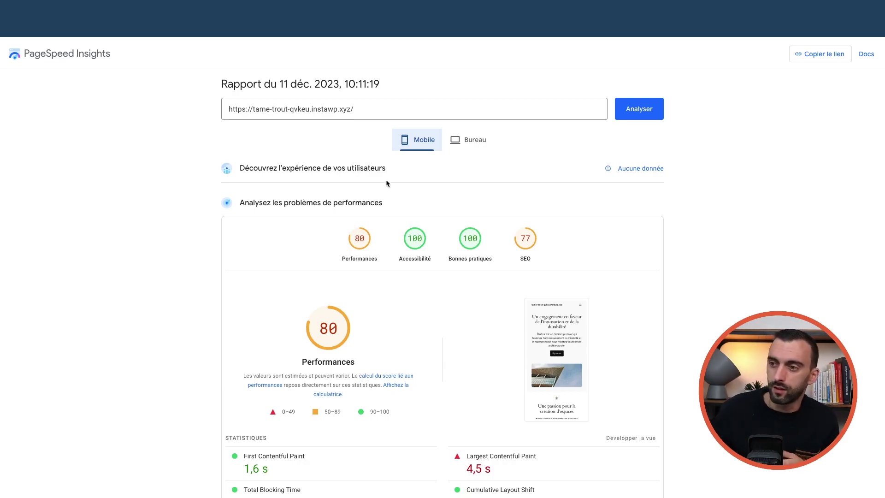
{"action": "left_click", "coordinate": [454, 144]}
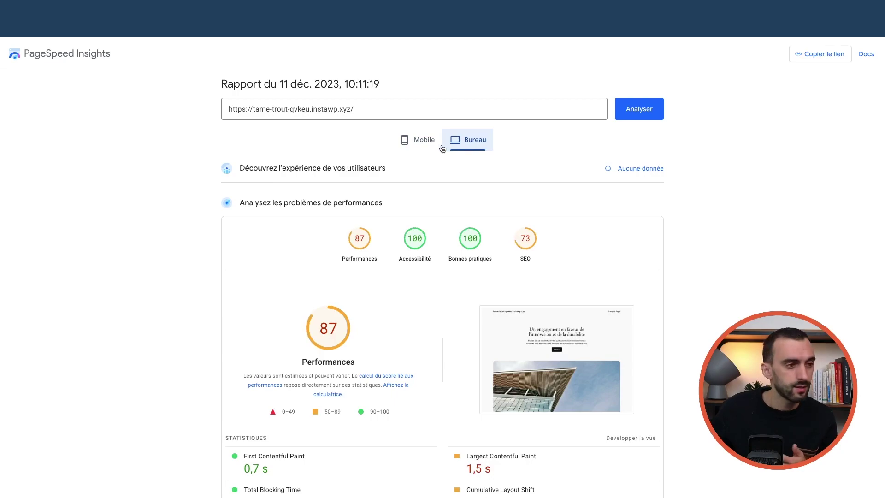
{"action": "left_click", "coordinate": [428, 147]}
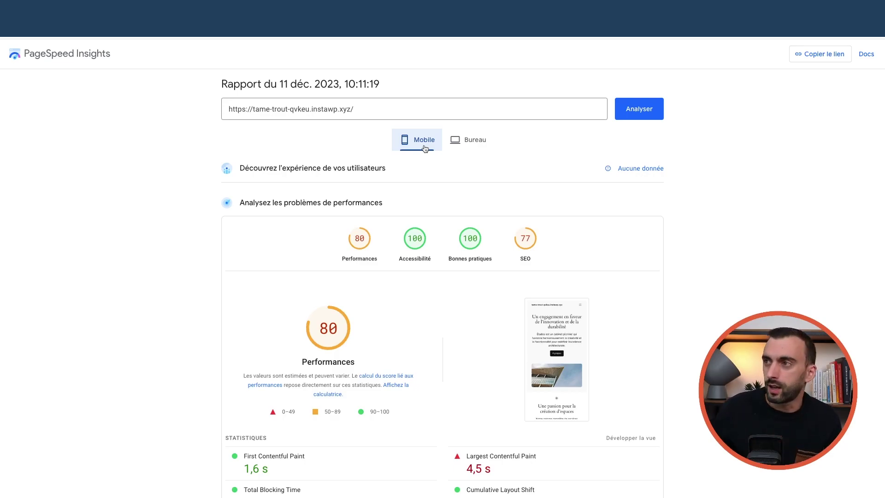
Step: Switch to the WordPress dashboard and open the form for uploading a plugin as a .zip file
{"action": "left_click", "coordinate": [498, 28]}
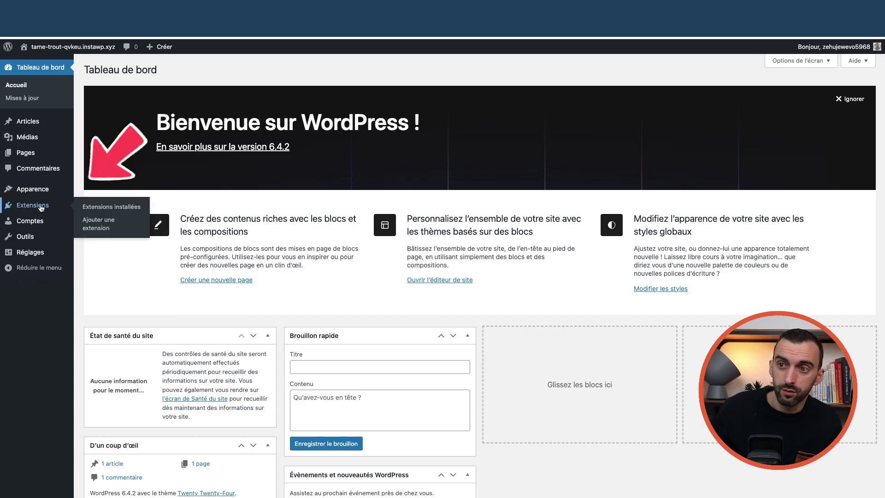
{"action": "left_click", "coordinate": [81, 207]}
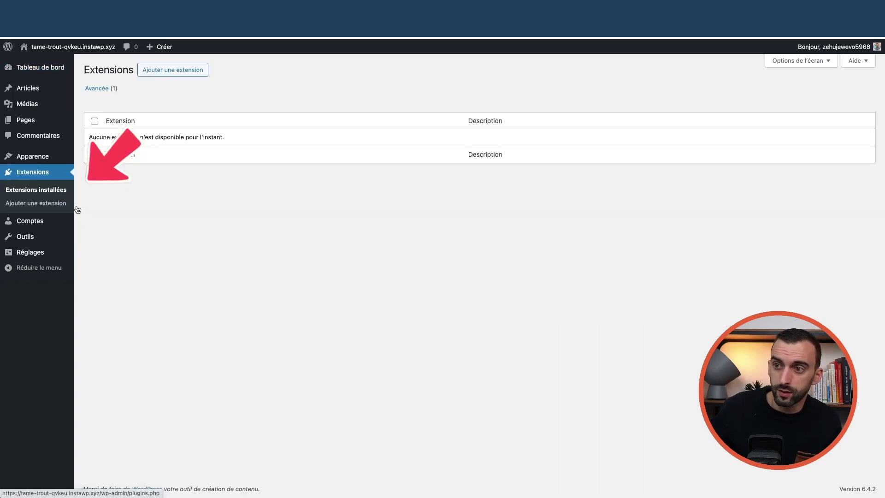
{"action": "left_click", "coordinate": [174, 72]}
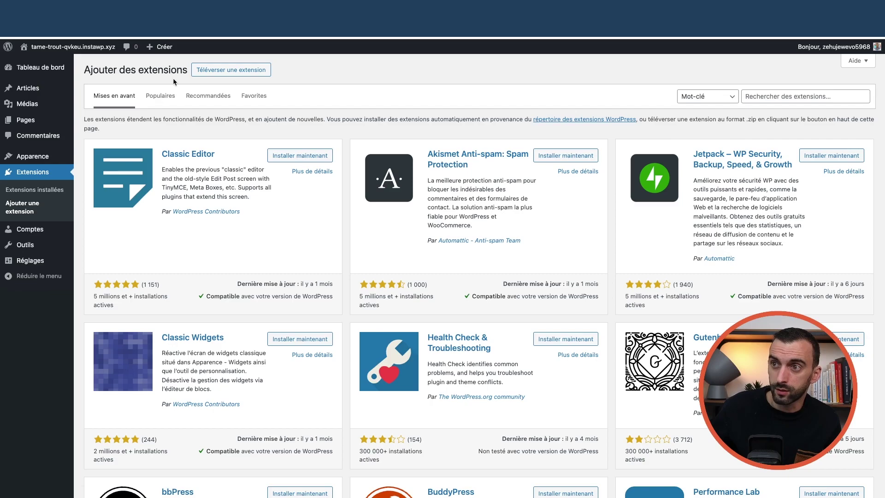
{"action": "left_click", "coordinate": [226, 70]}
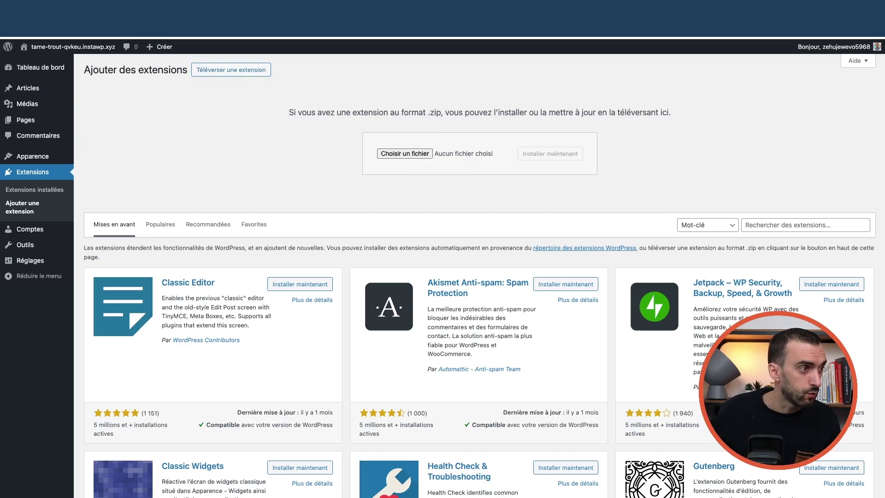
Step: Install the plugin from wp-rocket_3.15.6.zip and activate it
{"action": "left_click_drag", "start_coordinate": [349, 285], "coordinate": [413, 156]}
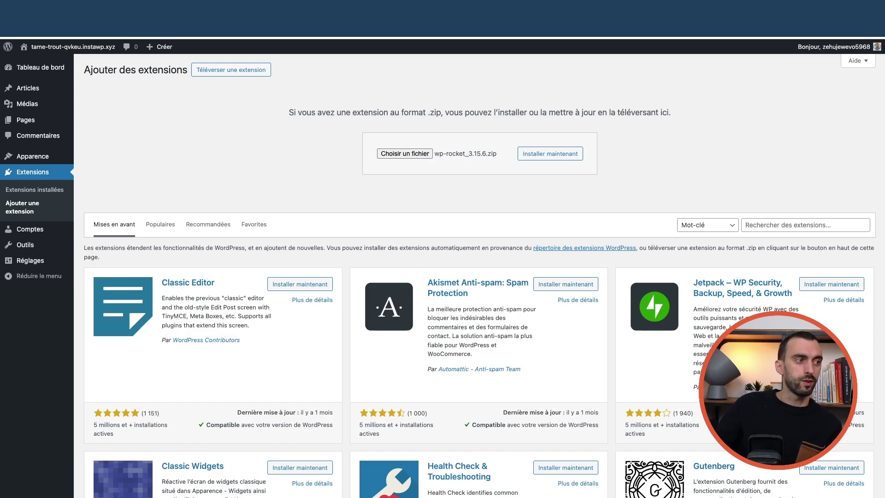
{"action": "left_click", "coordinate": [554, 157]}
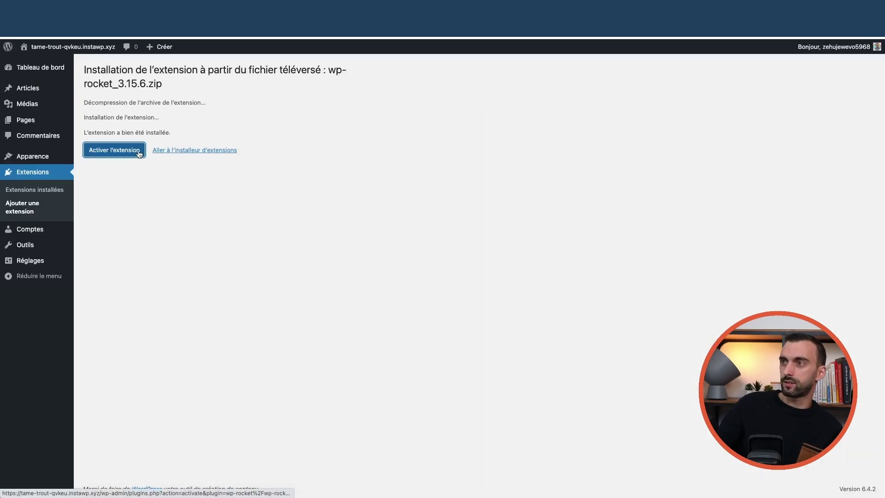
{"action": "left_click", "coordinate": [115, 149]}
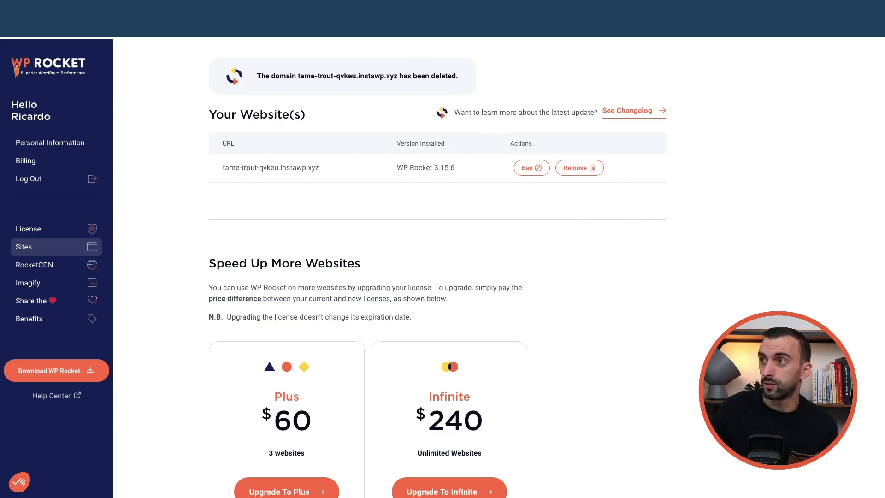
Step: Return to the WordPress installed plugins list, open the WP Rocket settings and look over their dashboard
{"action": "left_click", "coordinate": [461, 18]}
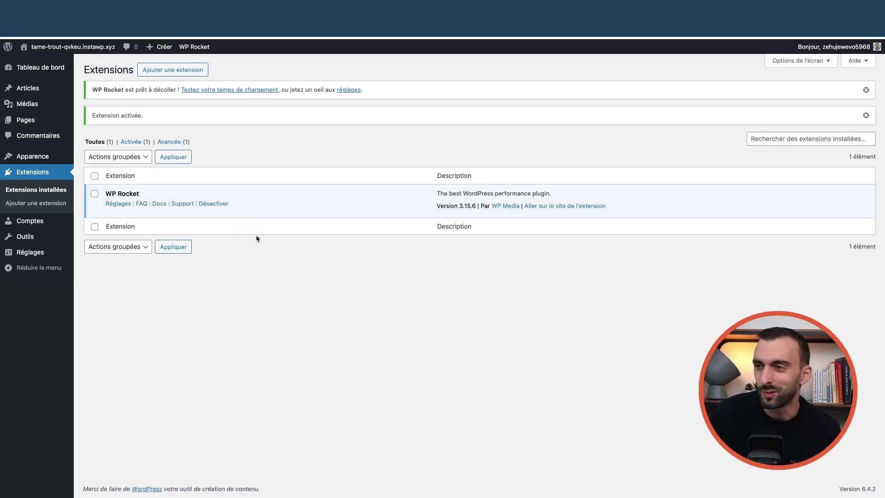
{"action": "mouse_move", "coordinate": [28, 128]}
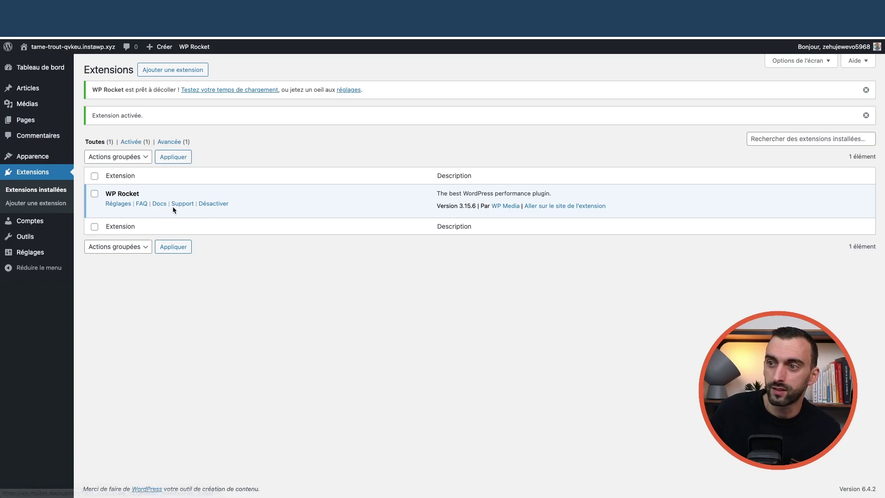
{"action": "left_click", "coordinate": [119, 205]}
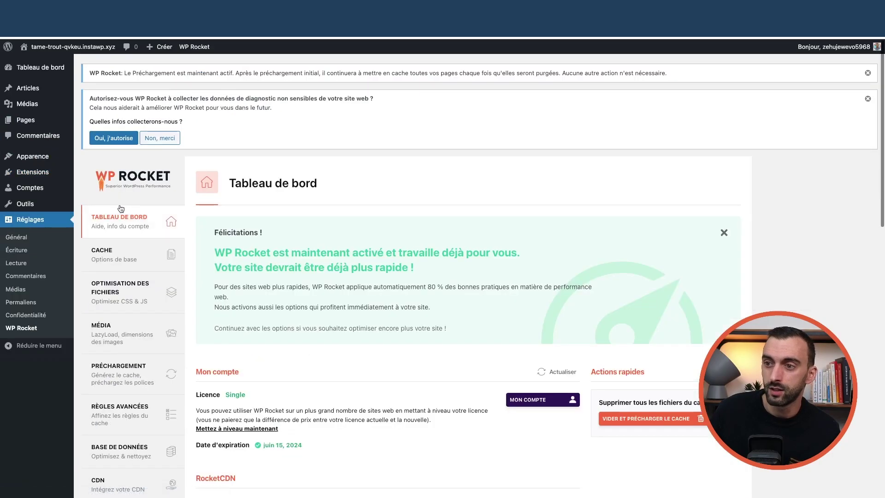
{"action": "scroll", "coordinate": [355, 232], "scroll_direction": "down", "scroll_amount": 3}
{"action": "scroll", "coordinate": [355, 235], "scroll_direction": "up", "scroll_amount": 1}
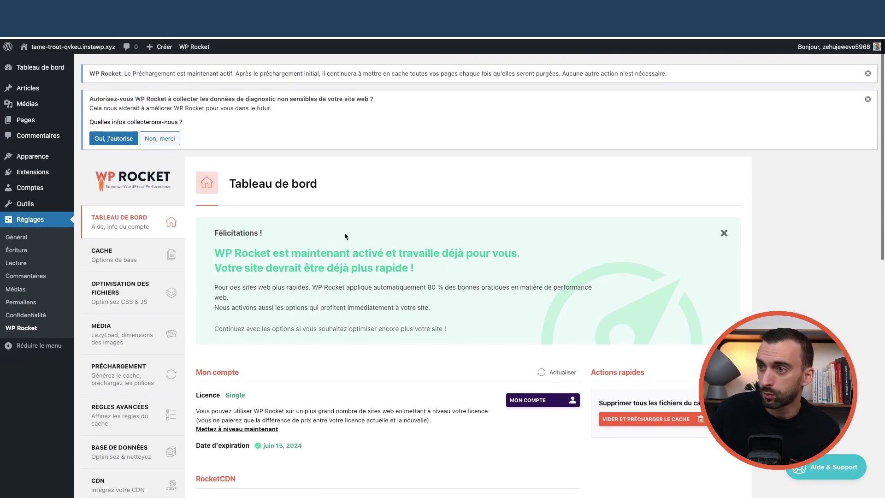
{"action": "scroll", "coordinate": [346, 235], "scroll_direction": "down", "scroll_amount": 2}
{"action": "scroll", "coordinate": [346, 235], "scroll_direction": "down", "scroll_amount": 2}
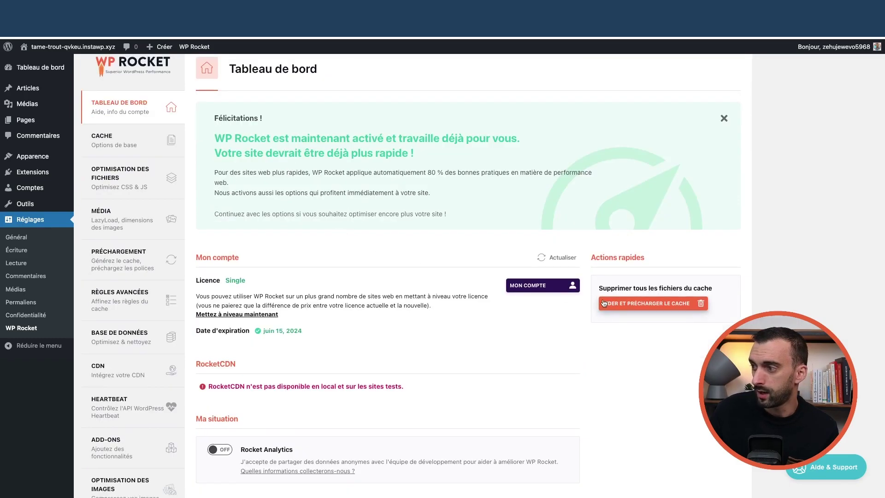
{"action": "scroll", "coordinate": [645, 304], "scroll_direction": "up", "scroll_amount": 4}
Step: Examine the WP Rocket options for Cache, Média, Préchargement and Règles avancées
{"action": "left_click", "coordinate": [140, 261]}
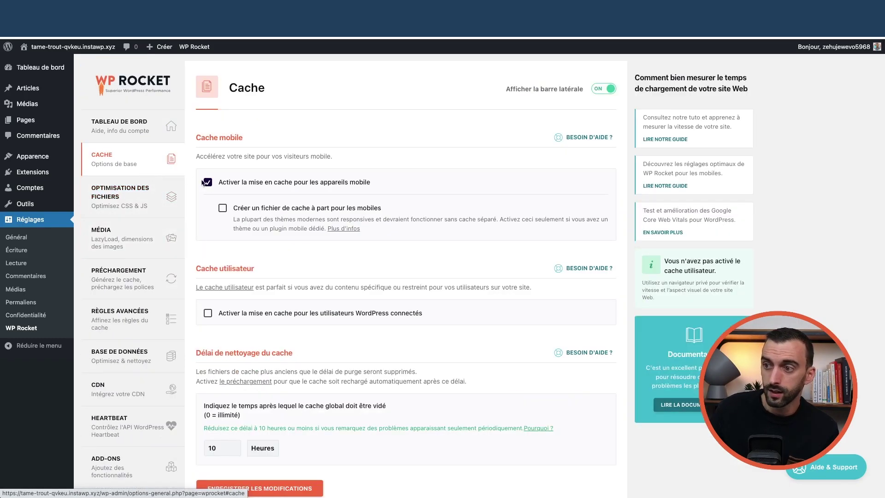
{"action": "scroll", "coordinate": [304, 245], "scroll_direction": "down", "scroll_amount": 1}
{"action": "scroll", "coordinate": [303, 243], "scroll_direction": "up", "scroll_amount": 1}
{"action": "left_click", "coordinate": [138, 226]}
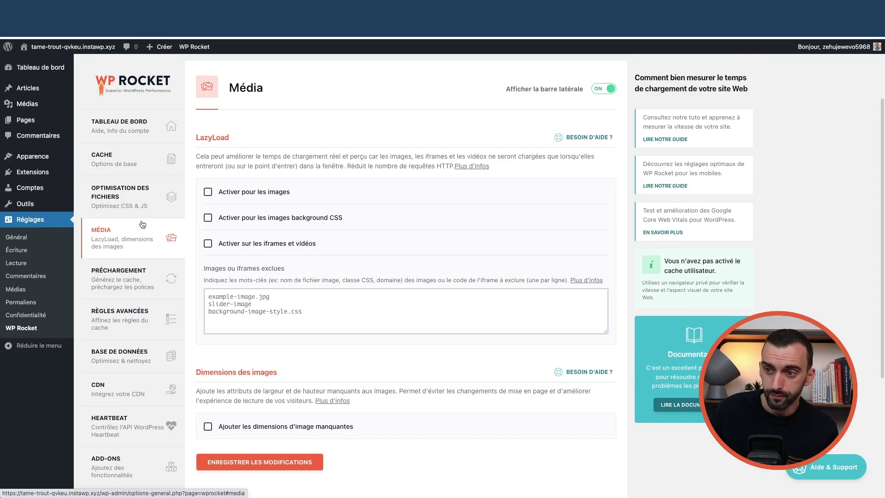
{"action": "scroll", "coordinate": [138, 225], "scroll_direction": "down", "scroll_amount": 2}
{"action": "left_click", "coordinate": [134, 222]}
{"action": "scroll", "coordinate": [136, 219], "scroll_direction": "down", "scroll_amount": 3}
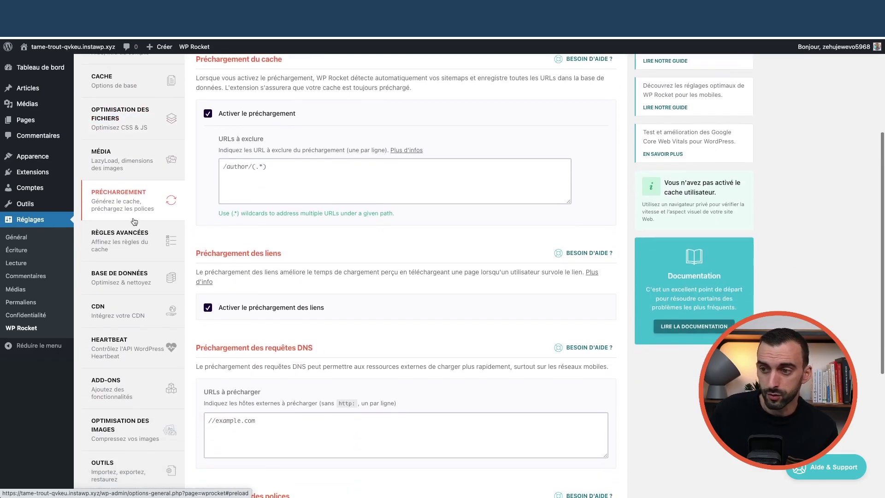
{"action": "left_click", "coordinate": [126, 168]}
{"action": "scroll", "coordinate": [131, 236], "scroll_direction": "down", "scroll_amount": 4}
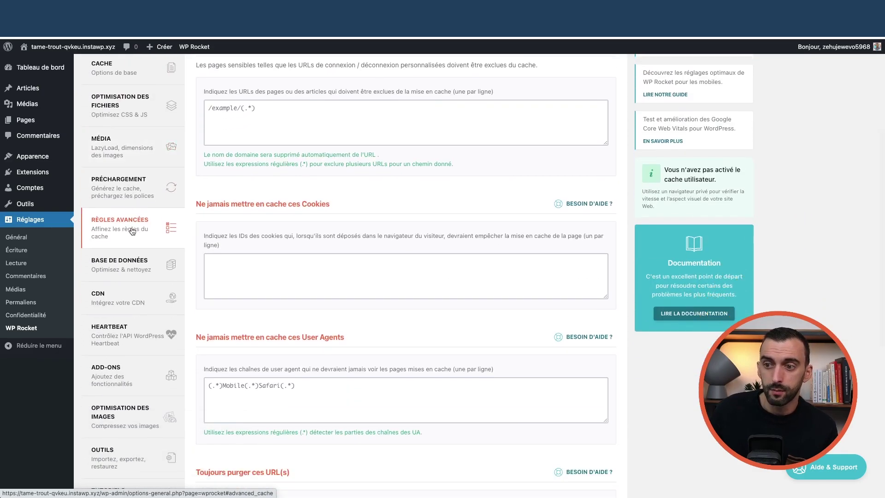
{"action": "scroll", "coordinate": [131, 232], "scroll_direction": "down", "scroll_amount": 2}
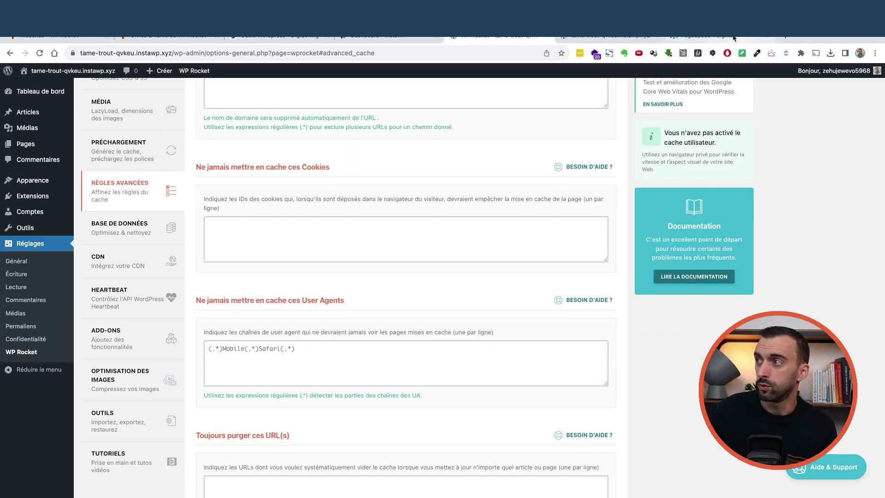
{"action": "left_click", "coordinate": [733, 38]}
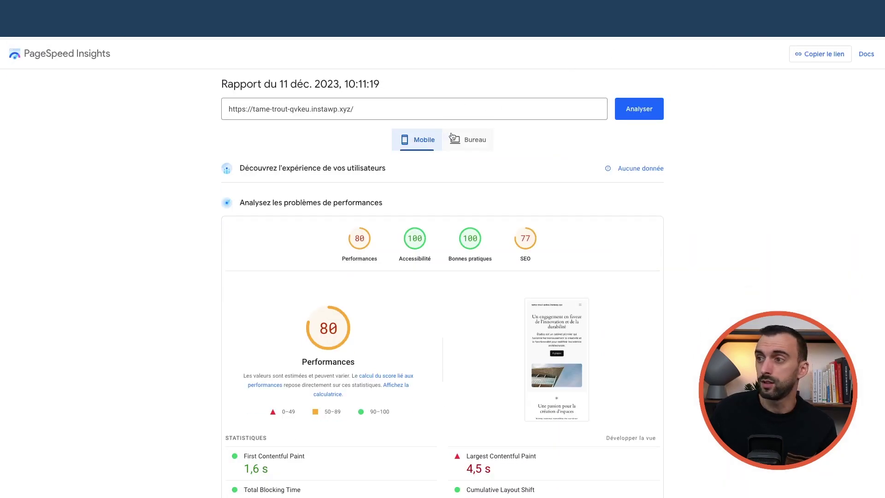
{"action": "left_click", "coordinate": [458, 140]}
{"action": "left_click", "coordinate": [645, 113]}
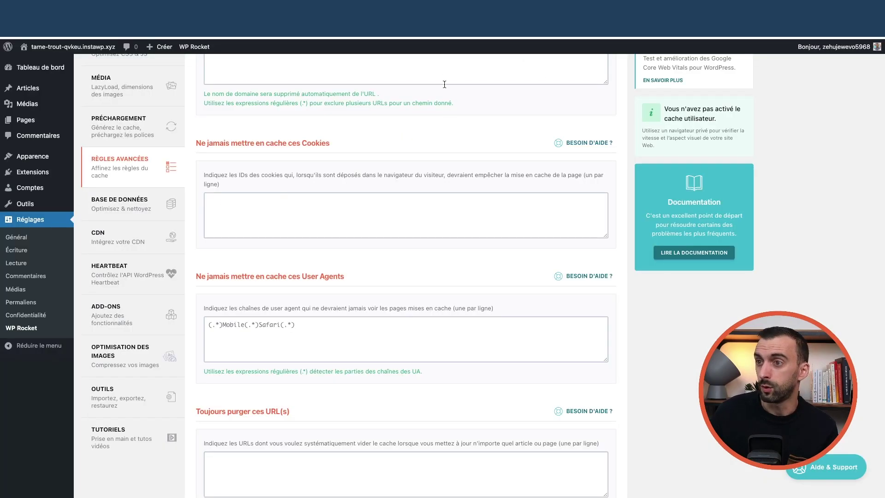
Step: In WP Rocket's Média settings, enable LazyLoad for images, CSS background images, and iframes and videos, and save the changes
{"action": "scroll", "coordinate": [445, 109], "scroll_direction": "up", "scroll_amount": 5}
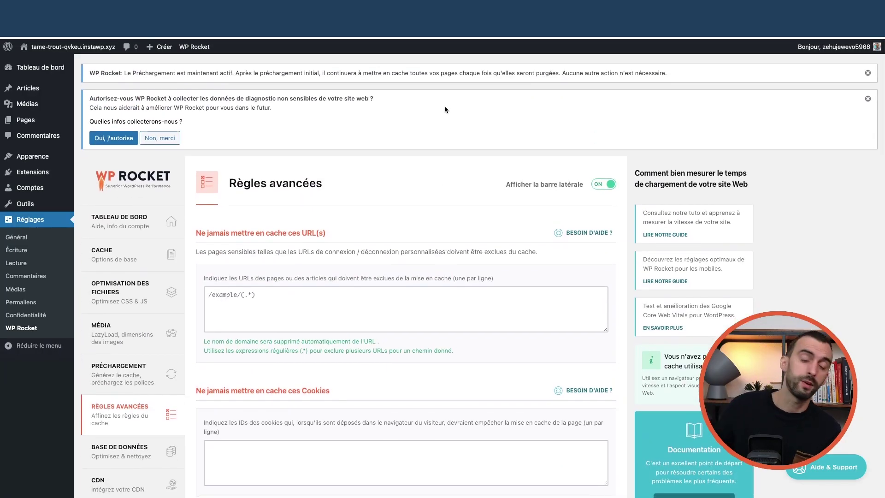
{"action": "left_click", "coordinate": [125, 219]}
{"action": "left_click", "coordinate": [124, 196]}
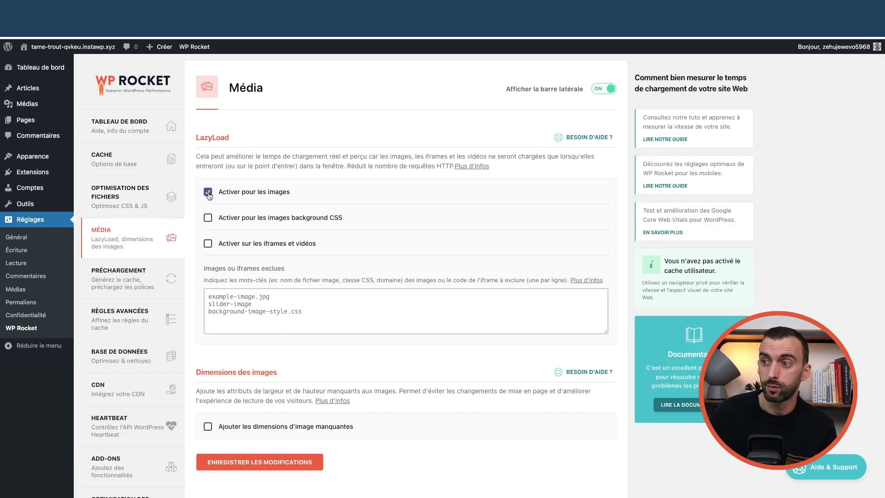
{"action": "left_click", "coordinate": [208, 244]}
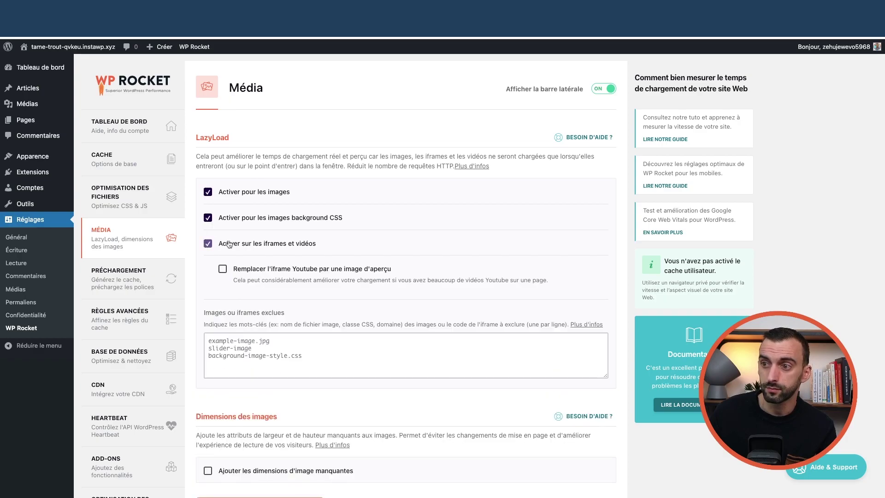
{"action": "scroll", "coordinate": [208, 244], "scroll_direction": "down", "scroll_amount": 5}
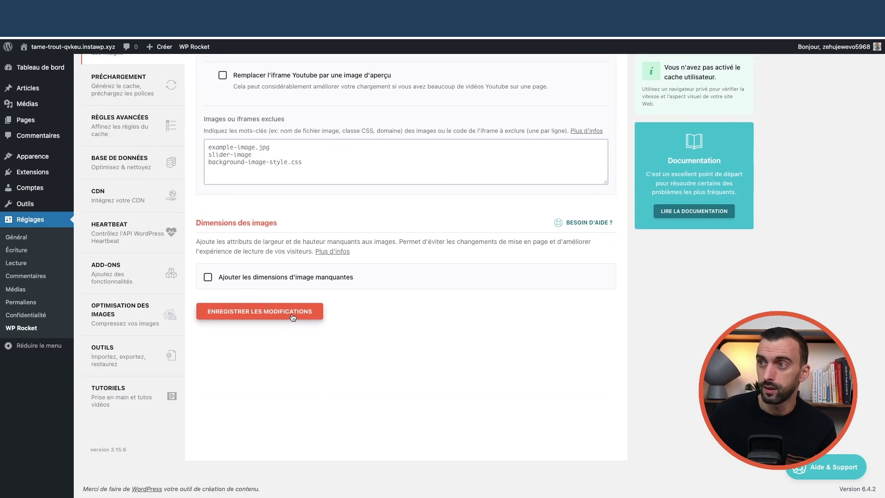
{"action": "left_click", "coordinate": [292, 312]}
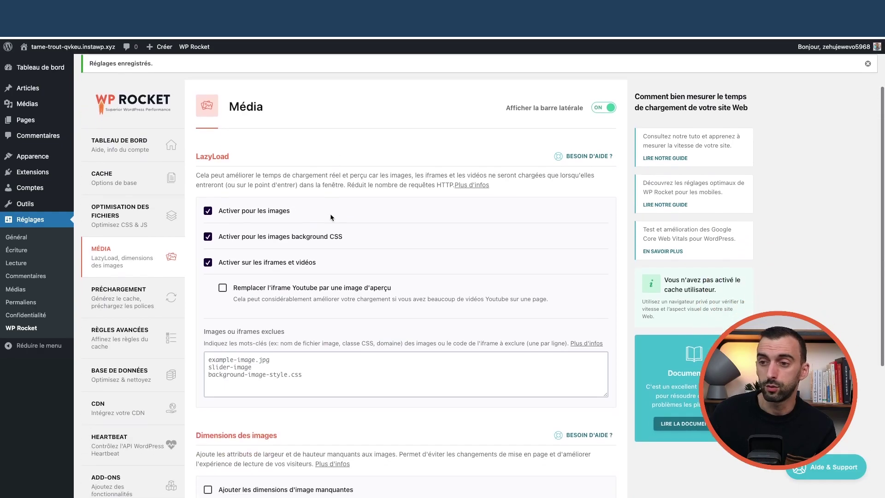
Step: Look over WP Rocket's Optimisation des images page and the cleanup options under Base de données
{"action": "scroll", "coordinate": [145, 265], "scroll_direction": "down", "scroll_amount": 4}
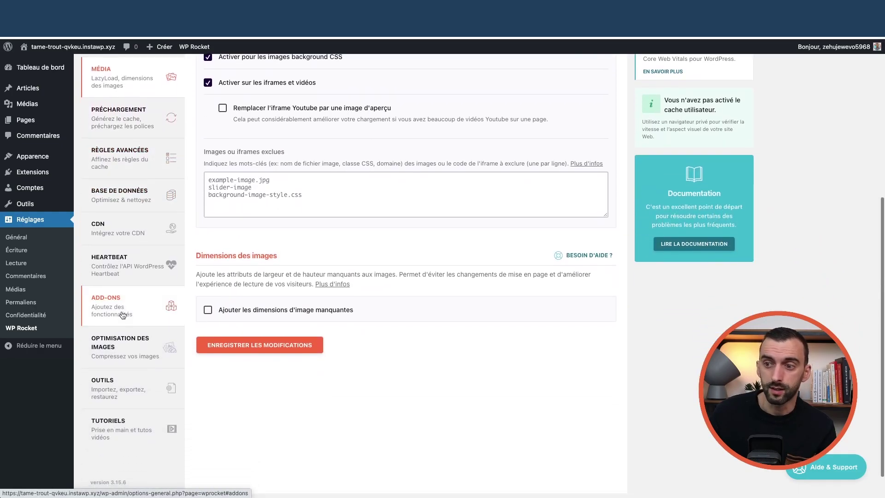
{"action": "left_click", "coordinate": [123, 334]}
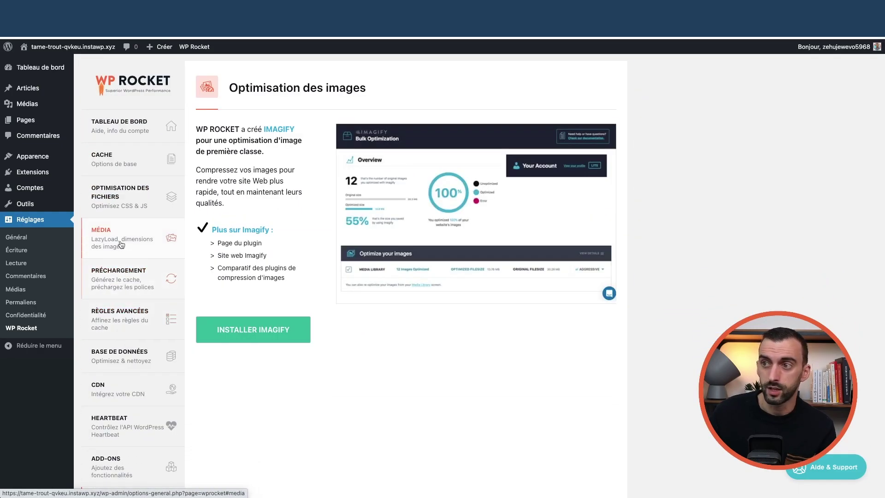
{"action": "scroll", "coordinate": [133, 286], "scroll_direction": "down", "scroll_amount": 2}
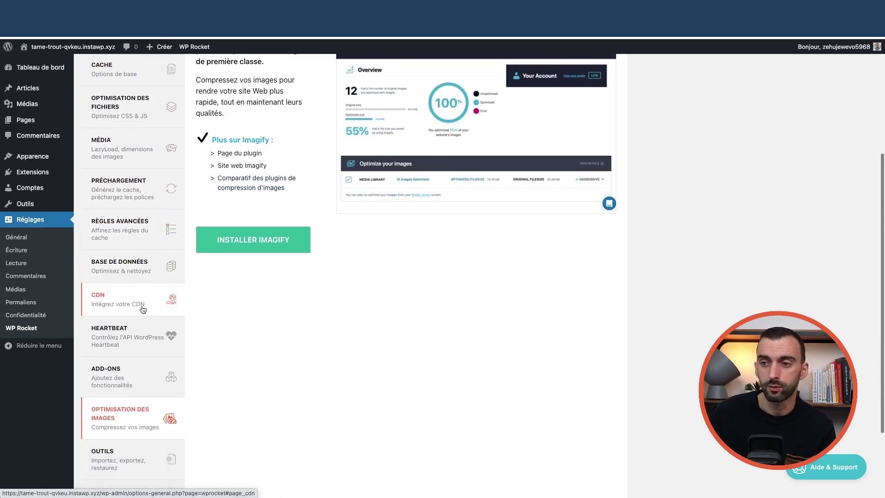
{"action": "left_click", "coordinate": [133, 270]}
{"action": "scroll", "coordinate": [127, 297], "scroll_direction": "down", "scroll_amount": 3}
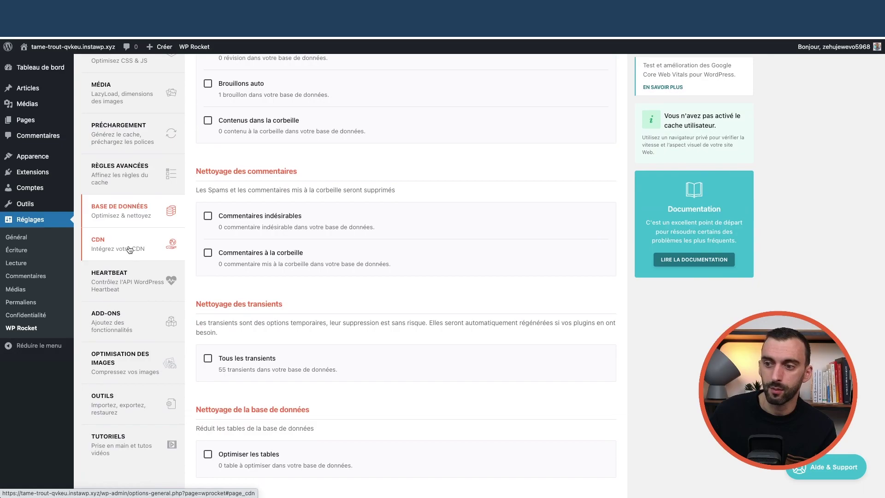
{"action": "scroll", "coordinate": [101, 240], "scroll_direction": "up", "scroll_amount": 5}
Step: In WP Rocket's Optimisation des fichiers settings, enable CSS minification and optimised CSS loading by removing unused CSS, and save the changes
{"action": "left_click", "coordinate": [118, 205]}
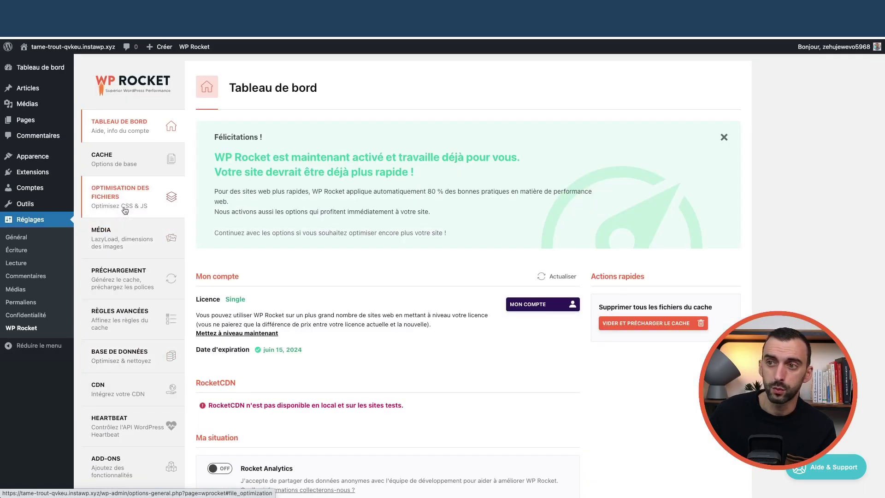
{"action": "left_click", "coordinate": [123, 208]}
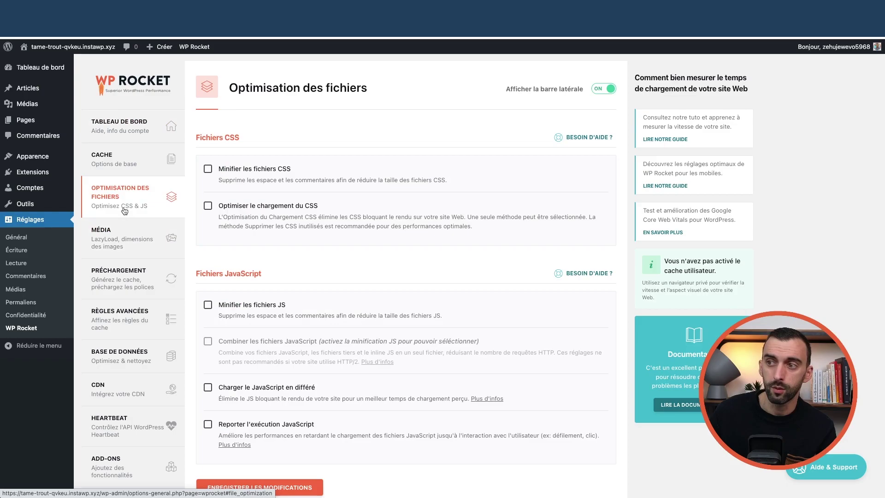
{"action": "left_click", "coordinate": [207, 169]}
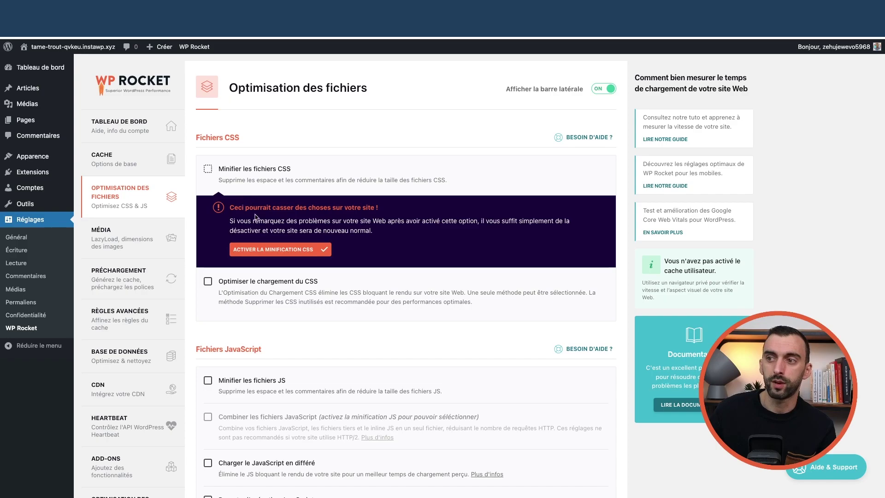
{"action": "left_click", "coordinate": [286, 248]}
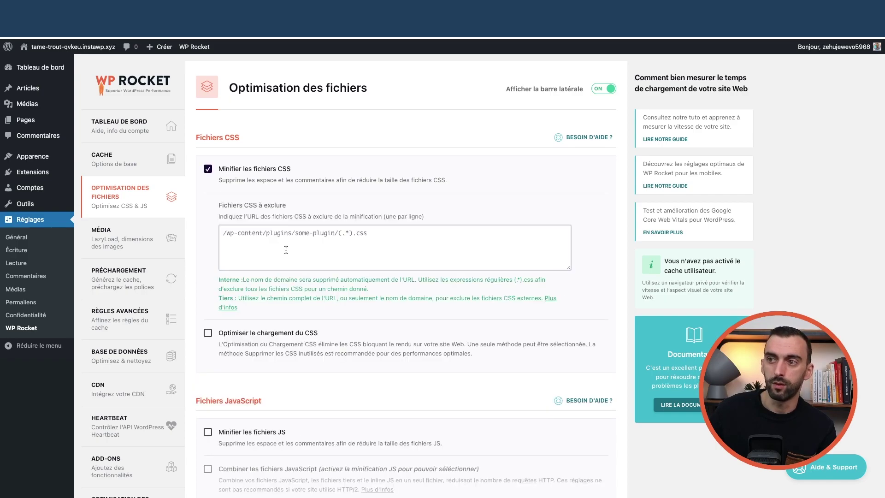
{"action": "left_click", "coordinate": [208, 333]}
{"action": "left_click", "coordinate": [304, 455]}
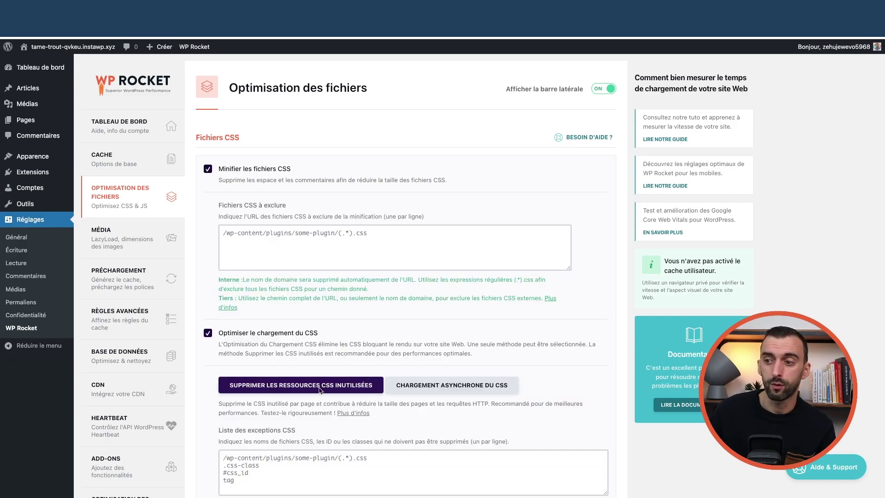
{"action": "scroll", "coordinate": [325, 324], "scroll_direction": "down", "scroll_amount": 7}
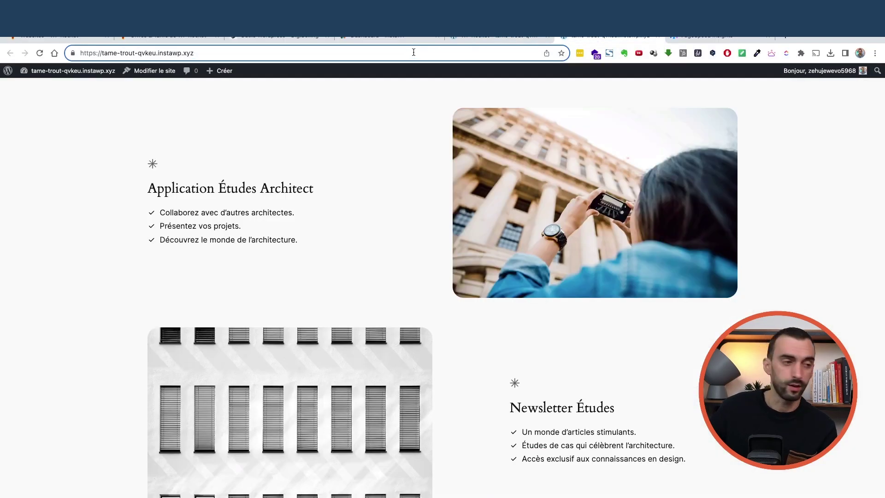
Step: Switch to the site's home page at tame-trout-qvkeu.instawp.xyz, reload it and check the whole page for display problems
{"action": "key", "text": "Return"}
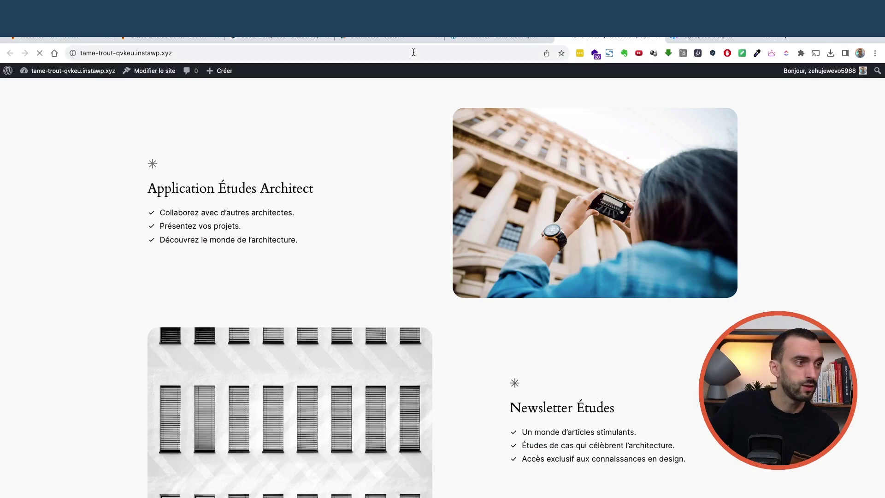
{"action": "scroll", "coordinate": [509, 197], "scroll_direction": "up", "scroll_amount": 15}
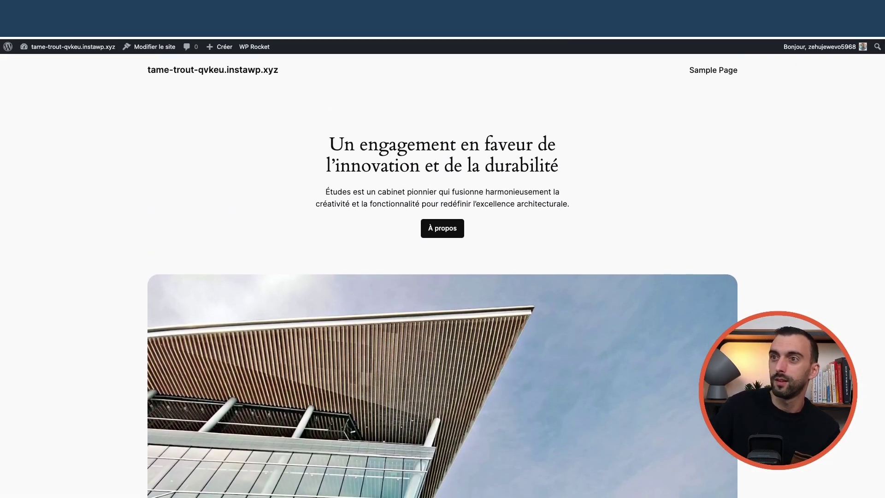
{"action": "scroll", "coordinate": [536, 213], "scroll_direction": "down", "scroll_amount": 20}
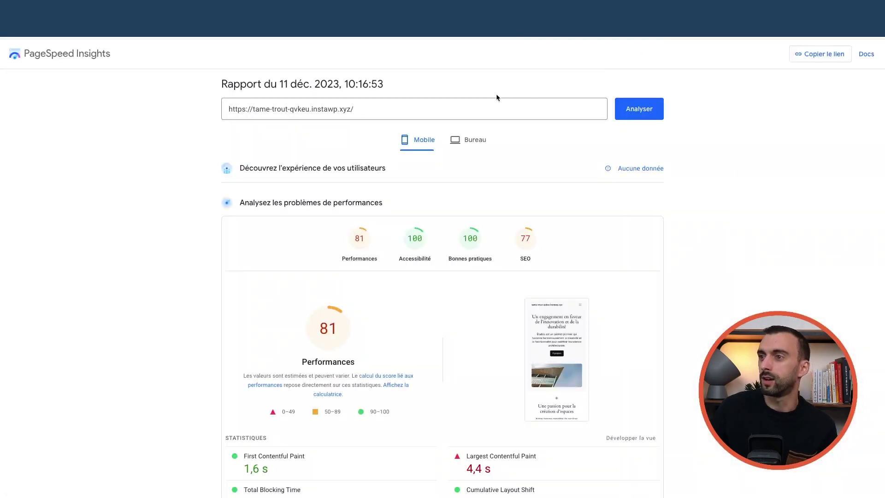
Step: Switch to PageSpeed Insights and check the desktop report, then the mobile report's opportunities and diagnostics
{"action": "left_click", "coordinate": [467, 139]}
{"action": "left_click", "coordinate": [407, 147]}
{"action": "scroll", "coordinate": [417, 208], "scroll_direction": "down", "scroll_amount": 10}
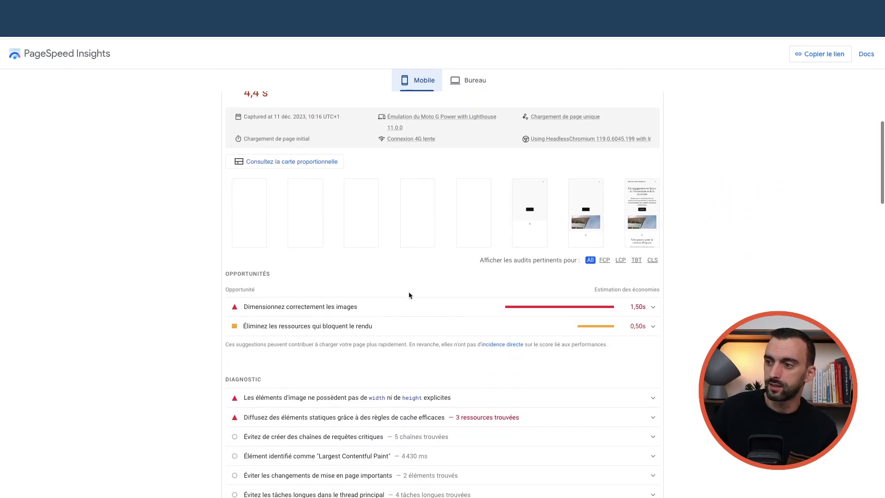
{"action": "scroll", "coordinate": [413, 289], "scroll_direction": "down", "scroll_amount": 4}
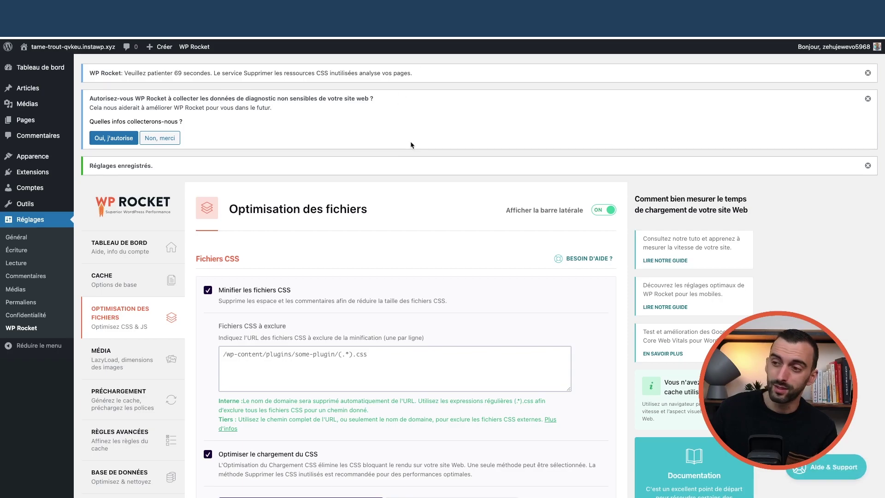
Step: Return to the WP Rocket settings and look through the sections from Média to CDN
{"action": "scroll", "coordinate": [304, 200], "scroll_direction": "down", "scroll_amount": 5}
{"action": "left_click", "coordinate": [122, 248]}
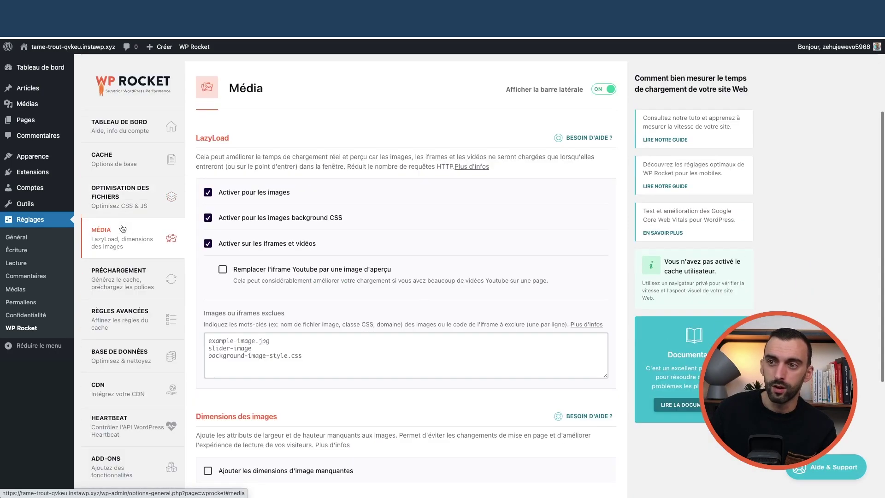
{"action": "left_click", "coordinate": [123, 291]}
{"action": "left_click", "coordinate": [127, 315]}
{"action": "scroll", "coordinate": [129, 314], "scroll_direction": "down", "scroll_amount": 1}
{"action": "left_click", "coordinate": [133, 322]}
{"action": "scroll", "coordinate": [133, 323], "scroll_direction": "down", "scroll_amount": 2}
{"action": "left_click", "coordinate": [131, 328]}
{"action": "scroll", "coordinate": [136, 318], "scroll_direction": "down", "scroll_amount": 5}
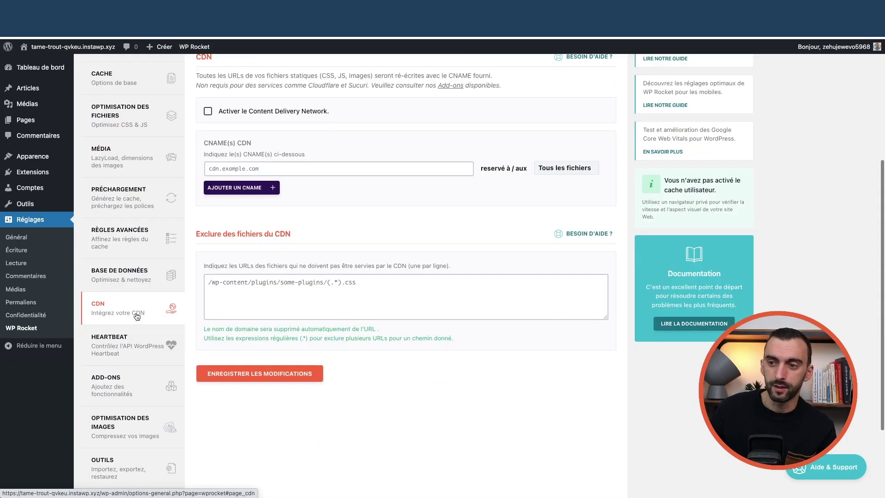
{"action": "scroll", "coordinate": [137, 316], "scroll_direction": "up", "scroll_amount": 10}
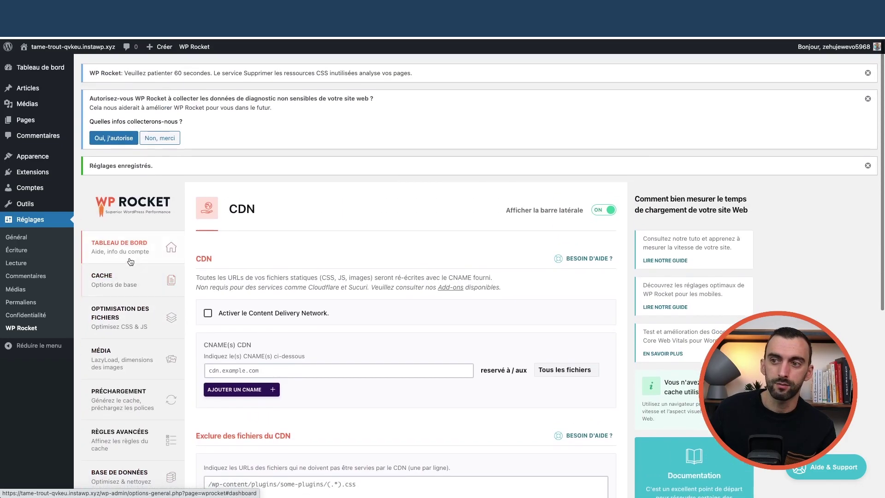
Step: From the WP Rocket dashboard, clear and preload the cache and purge the used CSS
{"action": "left_click", "coordinate": [118, 201]}
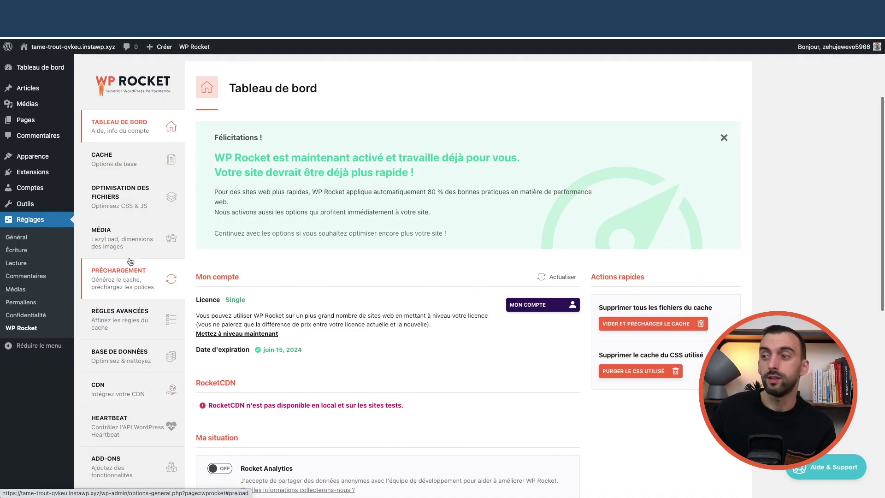
{"action": "left_click", "coordinate": [645, 322]}
{"action": "scroll", "coordinate": [655, 359], "scroll_direction": "down", "scroll_amount": 2}
{"action": "scroll", "coordinate": [657, 403], "scroll_direction": "down", "scroll_amount": 2}
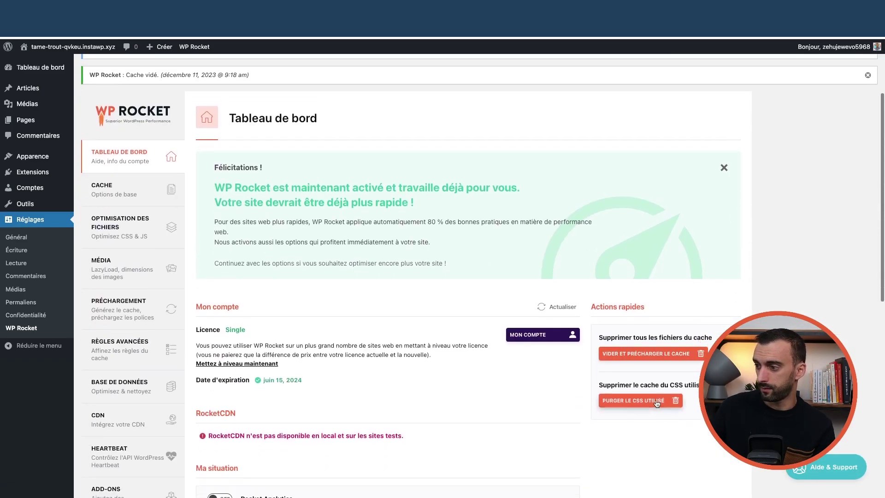
{"action": "left_click", "coordinate": [656, 403]}
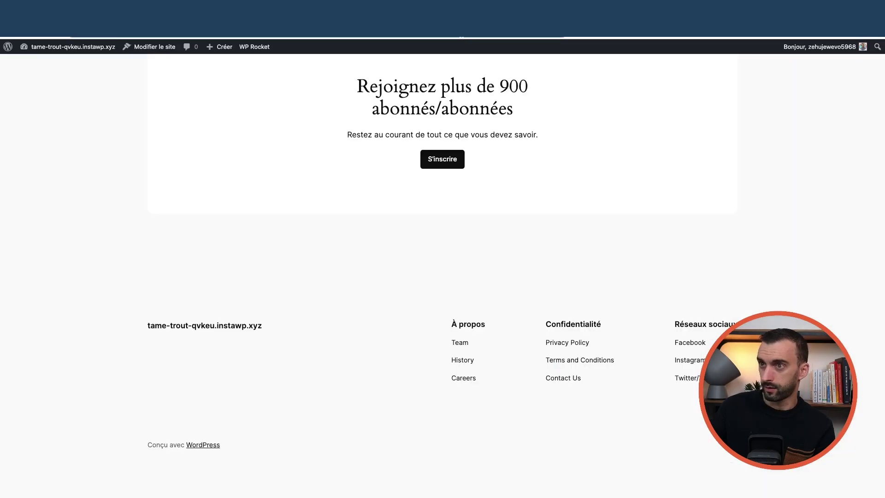
Step: Check the site's home page again, switch to the desktop report in PageSpeed Insights and rerun the analysis
{"action": "scroll", "coordinate": [490, 130], "scroll_direction": "up", "scroll_amount": 20}
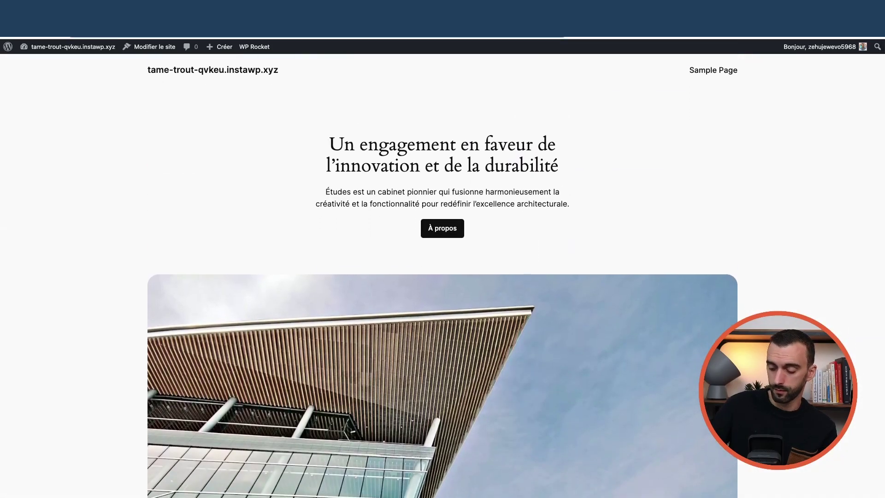
{"action": "key", "text": "ctrl+Tab"}
{"action": "scroll", "coordinate": [452, 141], "scroll_direction": "up", "scroll_amount": 10}
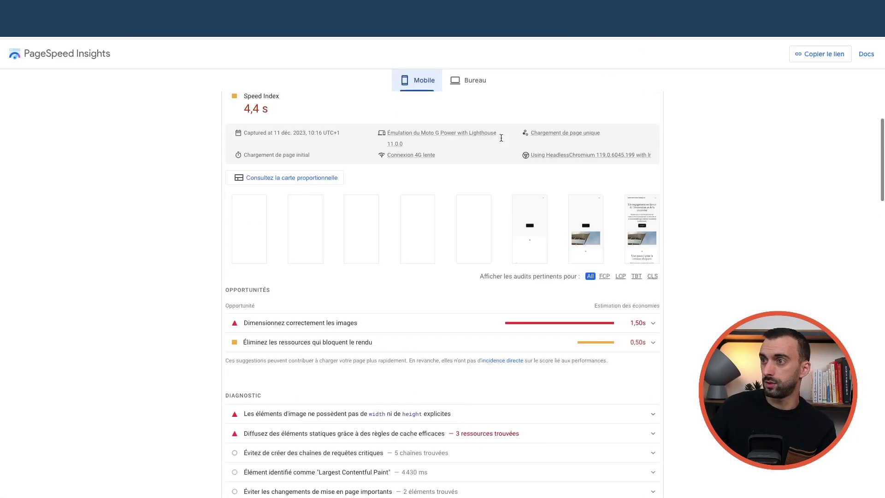
{"action": "left_click", "coordinate": [467, 139]}
{"action": "left_click", "coordinate": [626, 111]}
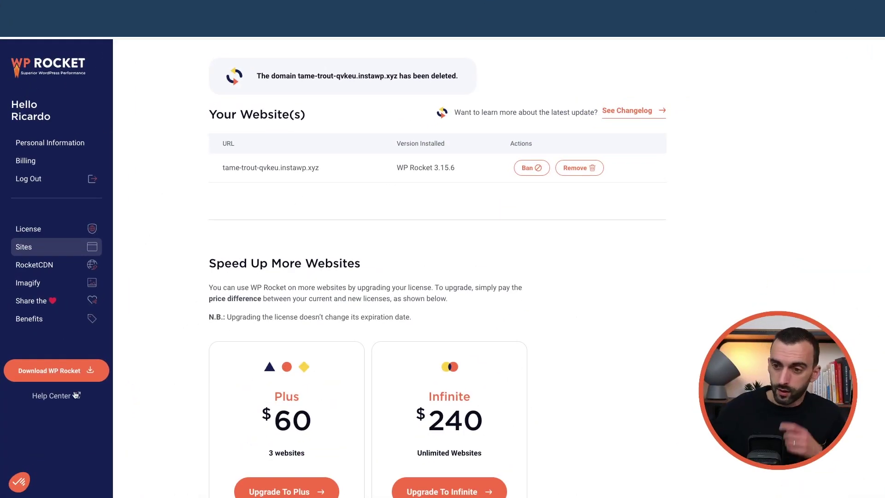
Step: Open the WP Rocket Help Center from the account page and look over its documentation, popular articles and customer support sections
{"action": "left_click", "coordinate": [52, 396]}
{"action": "scroll", "coordinate": [152, 264], "scroll_direction": "down", "scroll_amount": 3}
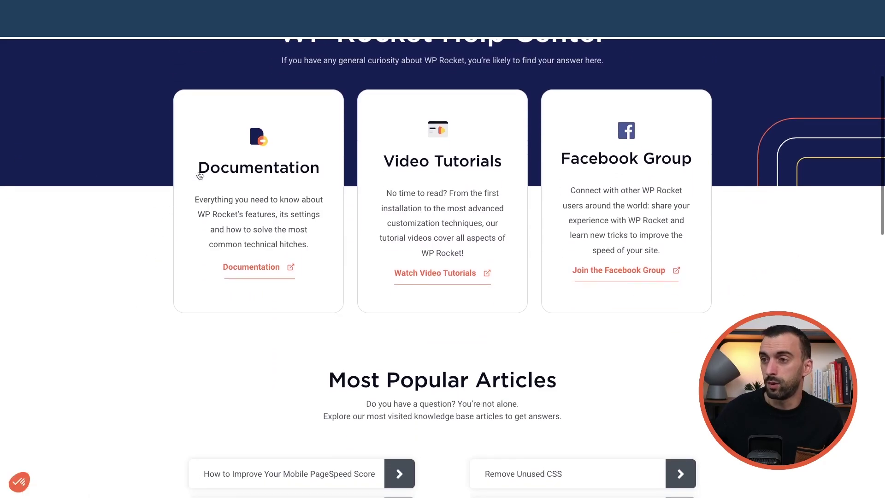
{"action": "scroll", "coordinate": [352, 199], "scroll_direction": "down", "scroll_amount": 5}
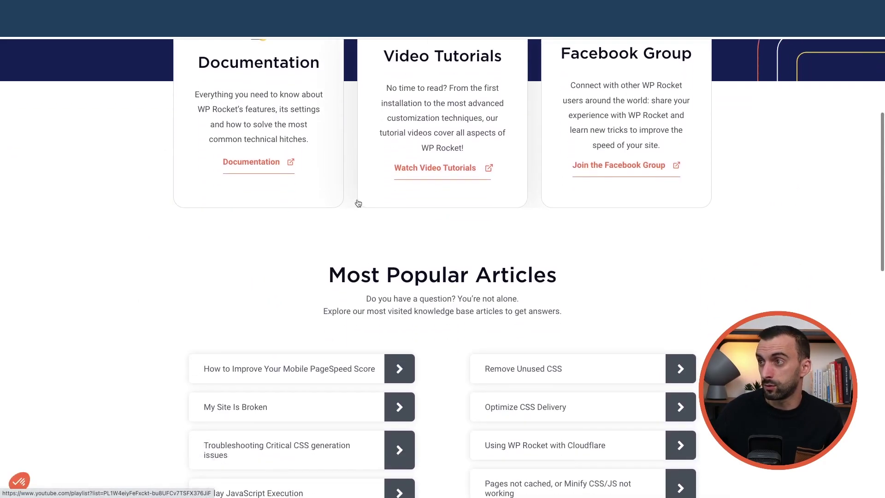
{"action": "scroll", "coordinate": [354, 202], "scroll_direction": "down", "scroll_amount": 10}
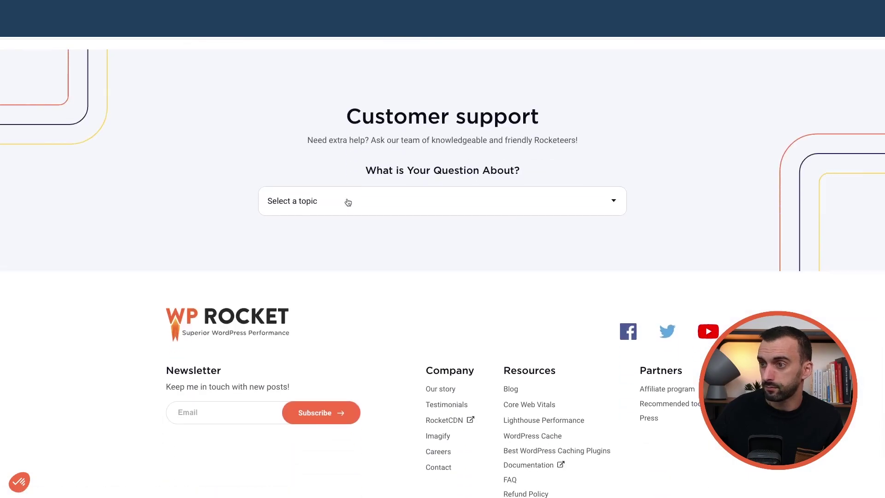
Step: Try several customer support topics, including "Why I can't update to the last version?" and "500 error", and view the ticket form
{"action": "left_click", "coordinate": [359, 202]}
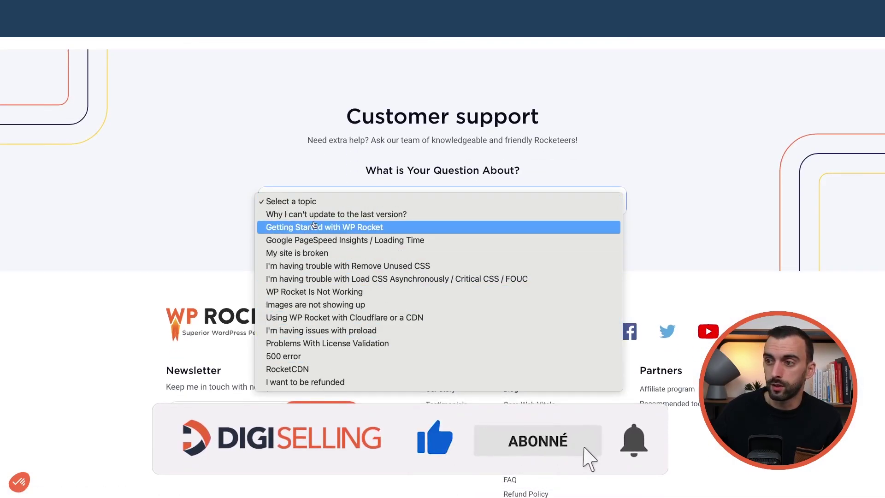
{"action": "left_click", "coordinate": [329, 215]}
{"action": "left_click", "coordinate": [390, 208]}
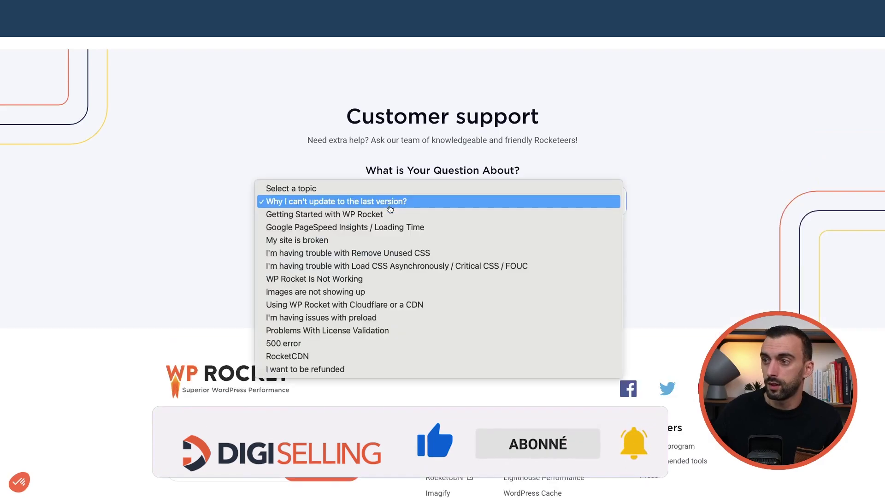
{"action": "left_click", "coordinate": [373, 316]}
{"action": "left_click", "coordinate": [374, 208]}
{"action": "left_click", "coordinate": [340, 175]}
{"action": "scroll", "coordinate": [339, 184], "scroll_direction": "down", "scroll_amount": 7}
{"action": "scroll", "coordinate": [332, 201], "scroll_direction": "down", "scroll_amount": 4}
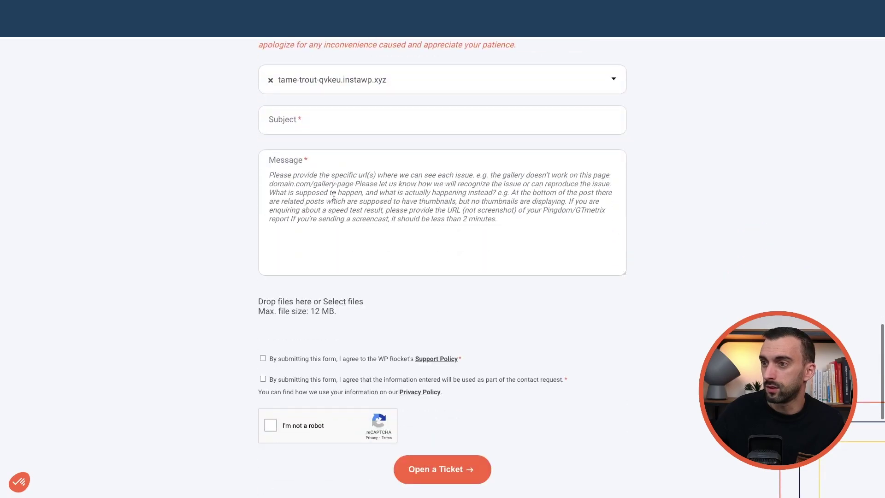
Step: Switch the support topic to one about CSS trouble and look over the ticket form down to its submission section
{"action": "scroll", "coordinate": [334, 196], "scroll_direction": "up", "scroll_amount": 12}
{"action": "left_click", "coordinate": [310, 264]}
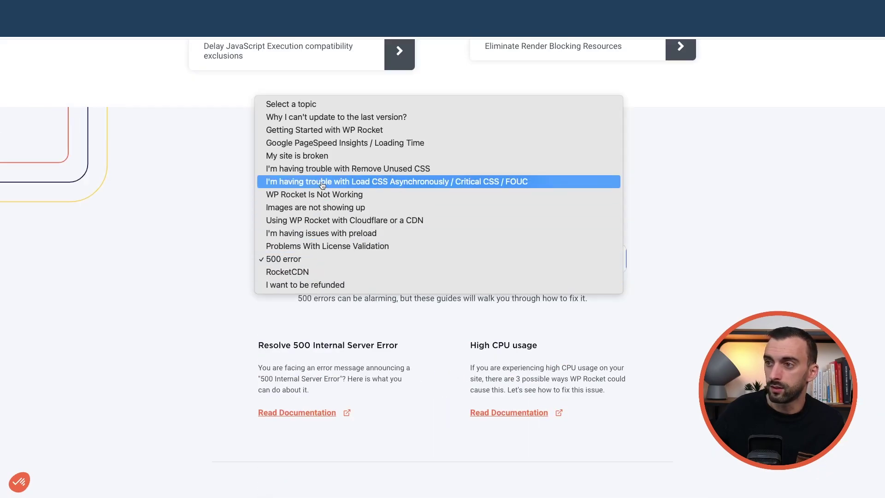
{"action": "left_click", "coordinate": [369, 176]}
{"action": "scroll", "coordinate": [205, 214], "scroll_direction": "down", "scroll_amount": 5}
{"action": "scroll", "coordinate": [207, 216], "scroll_direction": "down", "scroll_amount": 8}
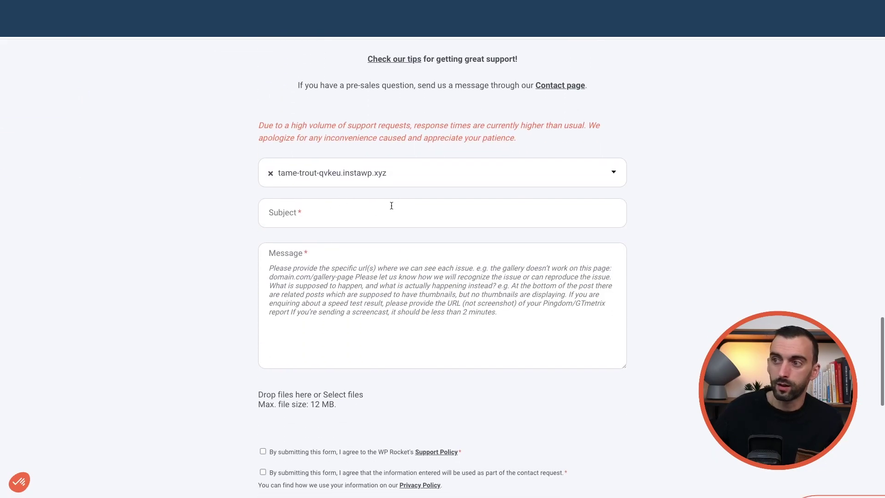
{"action": "scroll", "coordinate": [317, 302], "scroll_direction": "down", "scroll_amount": 5}
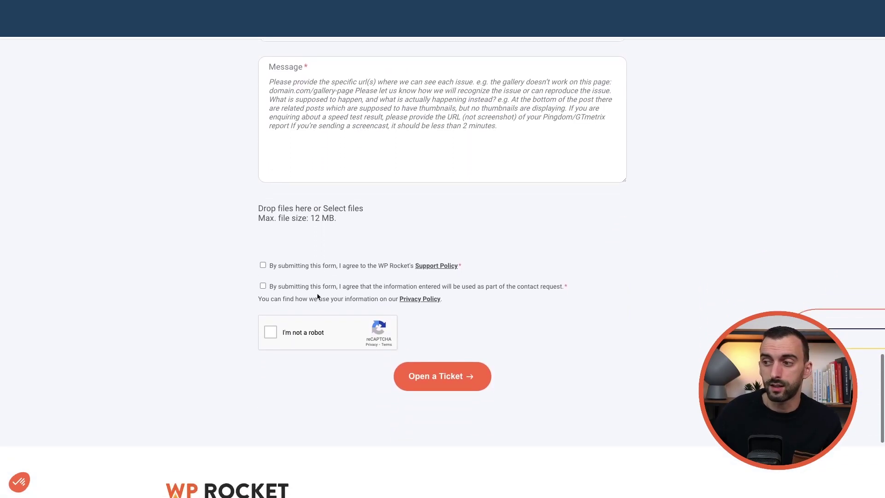